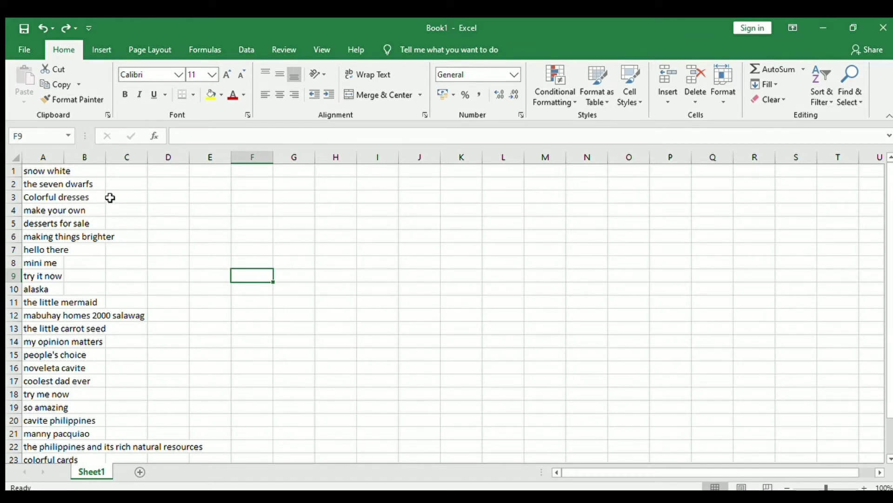
Step: AutoFit column A so the longest phrase, down to 'colorful cards', shows in full
{"action": "double_click", "coordinate": [64, 156]}
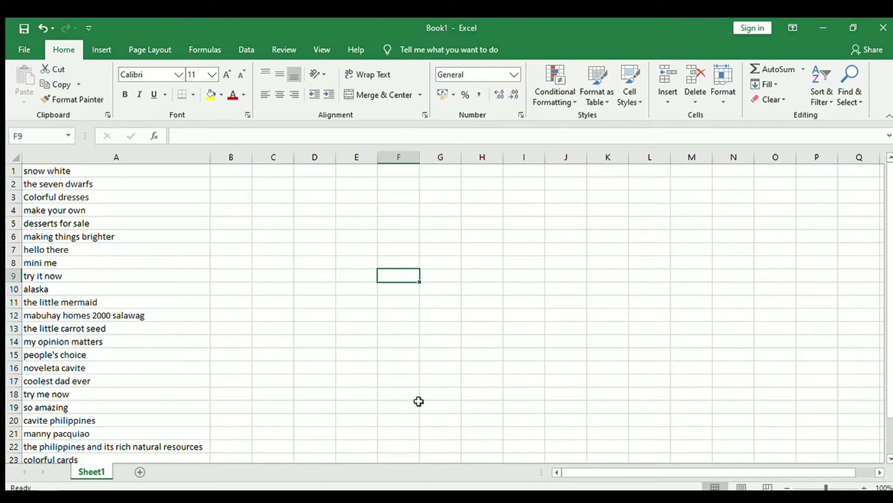
Step: Insert an entire new column at A, shifting the phrases into column B
{"action": "left_click", "coordinate": [191, 173]}
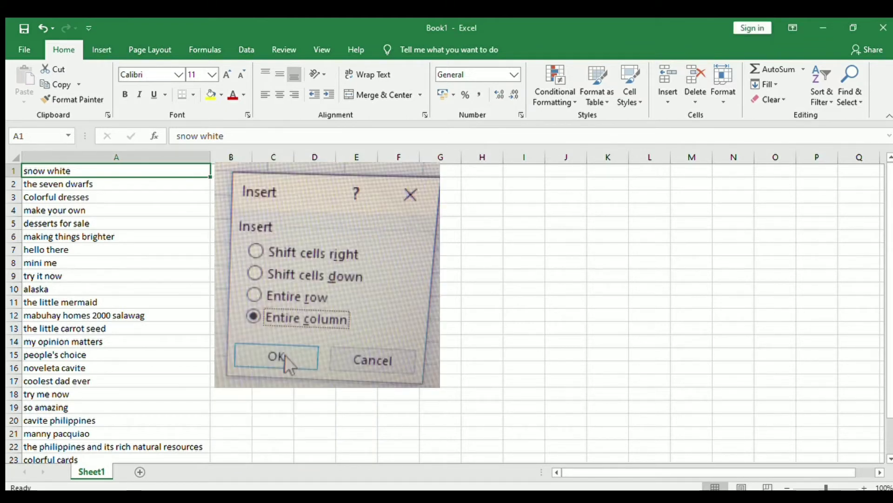
{"action": "left_click", "coordinate": [285, 354]}
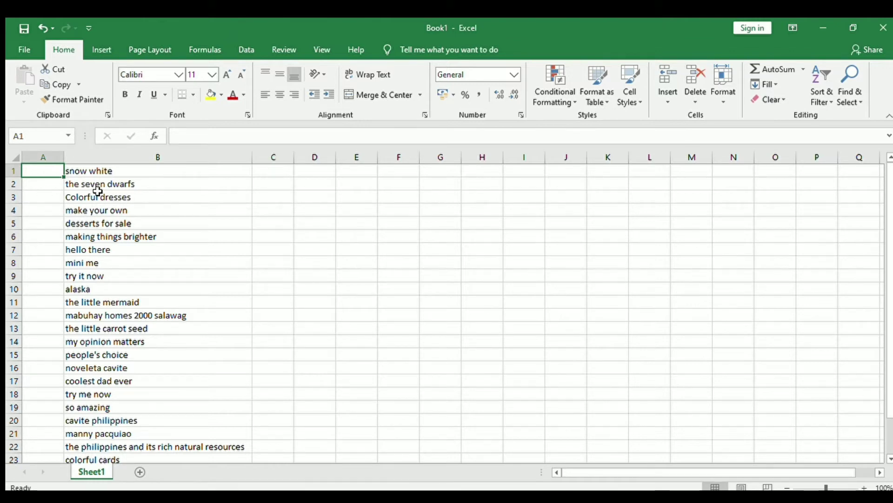
{"action": "left_click", "coordinate": [229, 185]}
Step: Enter =upper(B1) in A1 so it shows 'SNOW WHITE'
{"action": "left_click", "coordinate": [43, 172]}
{"action": "type", "text": "="}
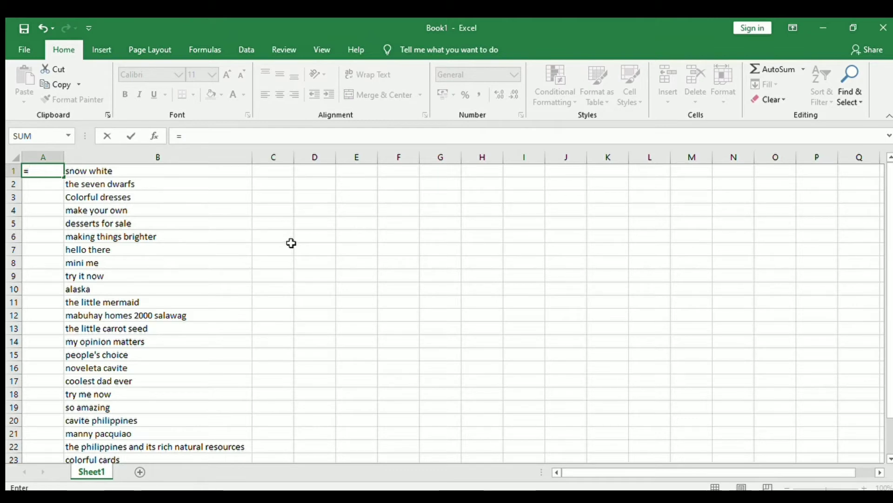
{"action": "type", "text": "upp"}
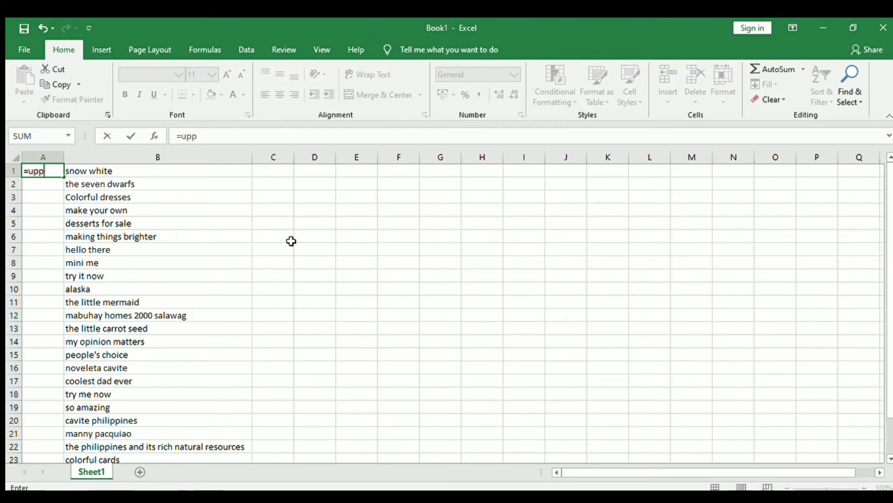
{"action": "type", "text": "er"}
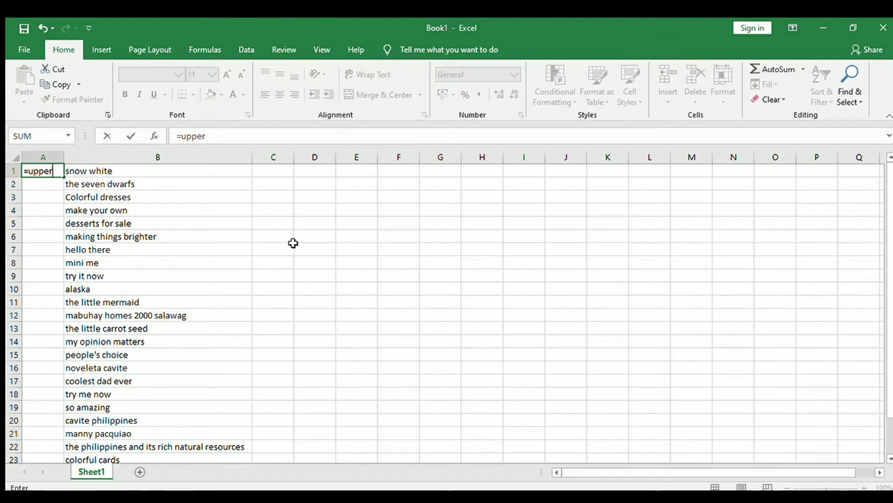
{"action": "type", "text": "("}
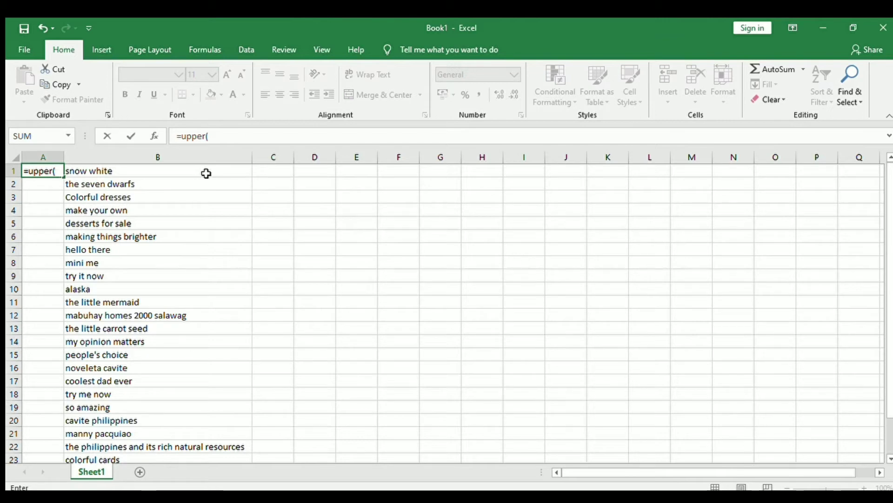
{"action": "left_click", "coordinate": [207, 173]}
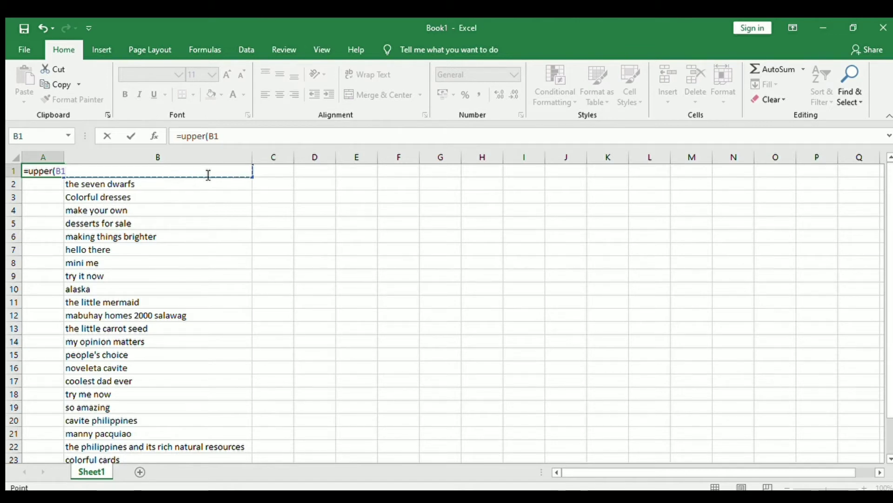
{"action": "type", "text": ")"}
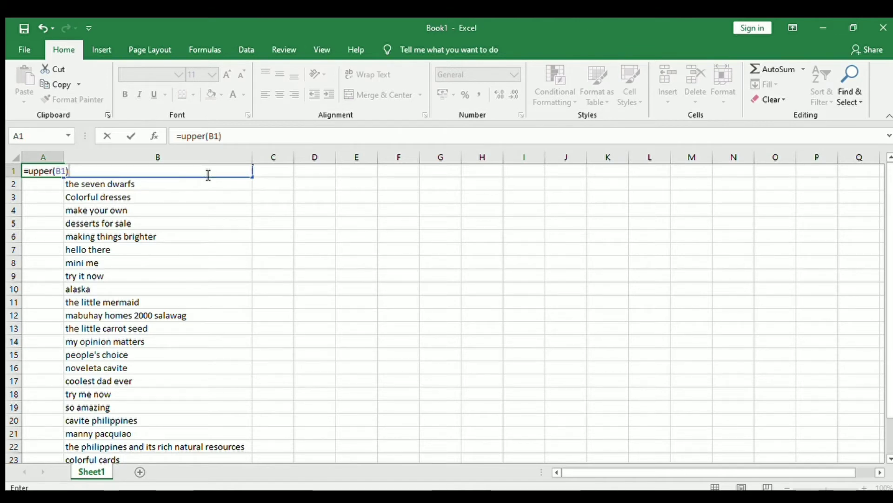
{"action": "key", "text": "Return"}
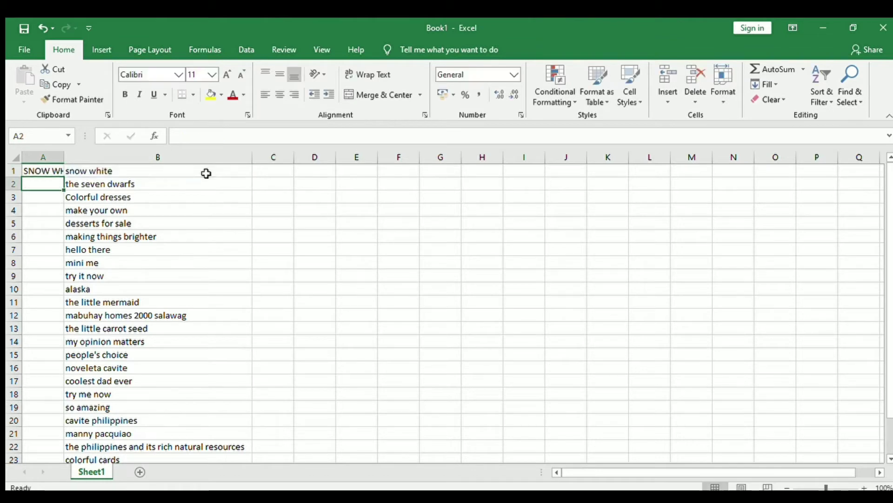
Step: Fill =upper(B1) down column A to row 25 and AutoFit the column to the capitals
{"action": "double_click", "coordinate": [65, 162]}
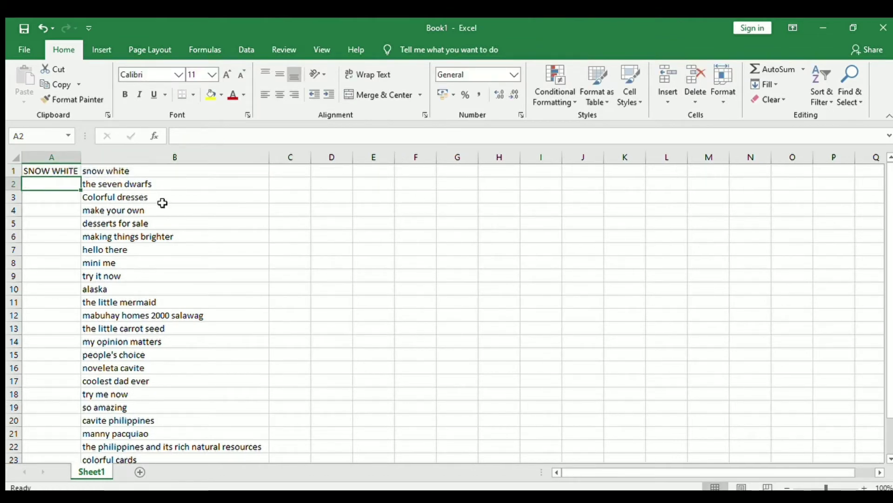
{"action": "left_click", "coordinate": [42, 170]}
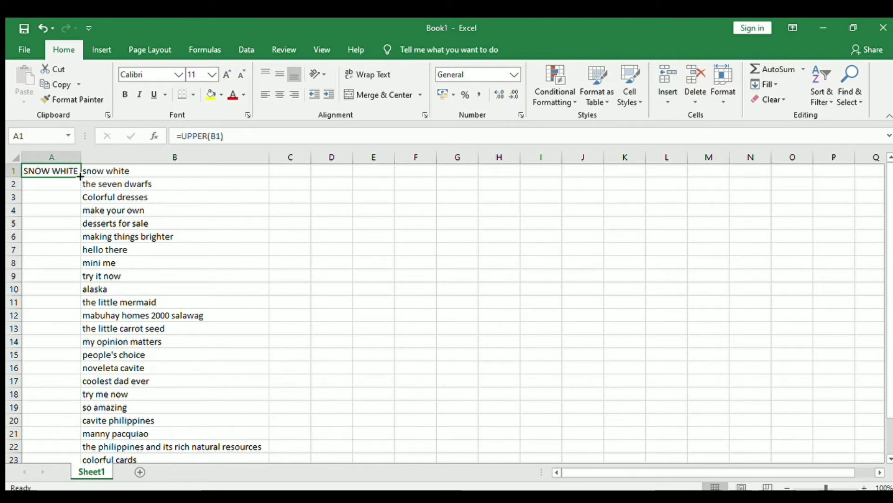
{"action": "double_click", "coordinate": [80, 176]}
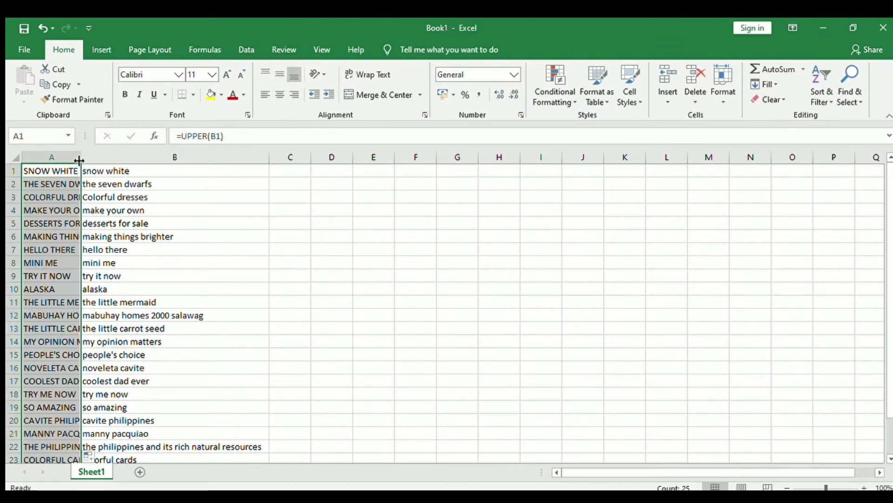
{"action": "double_click", "coordinate": [80, 157]}
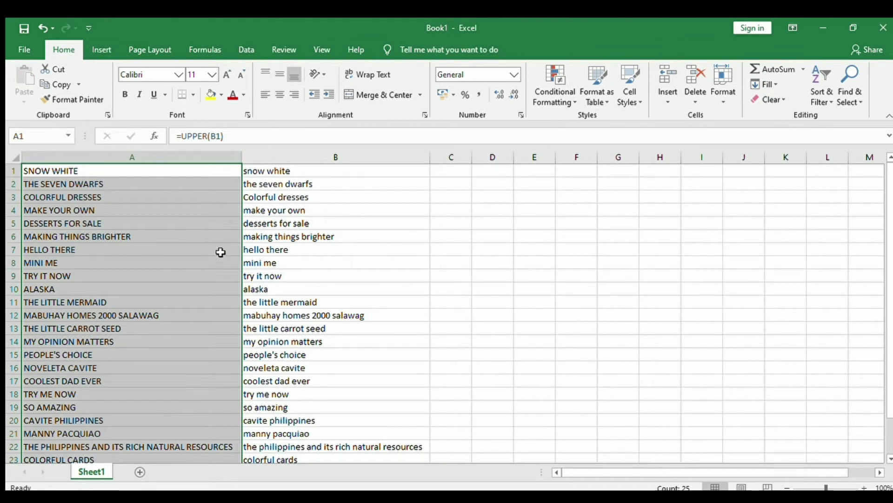
{"action": "left_click", "coordinate": [418, 173]}
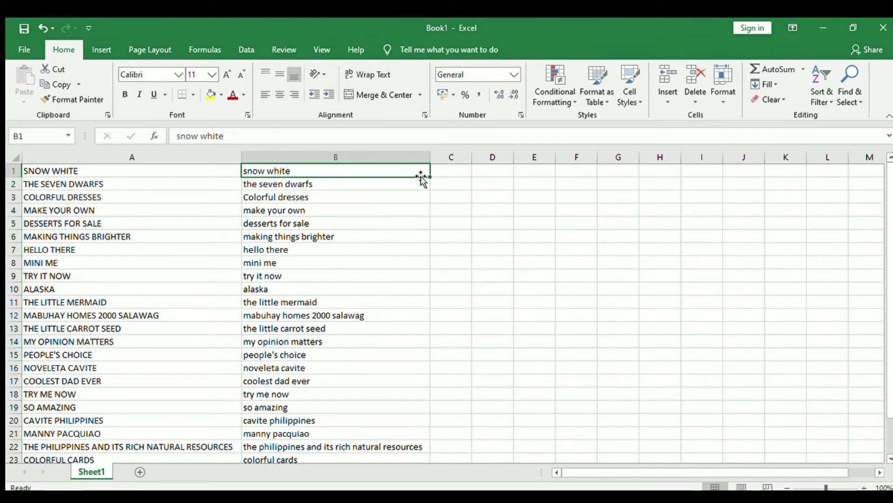
{"action": "left_click", "coordinate": [186, 169]}
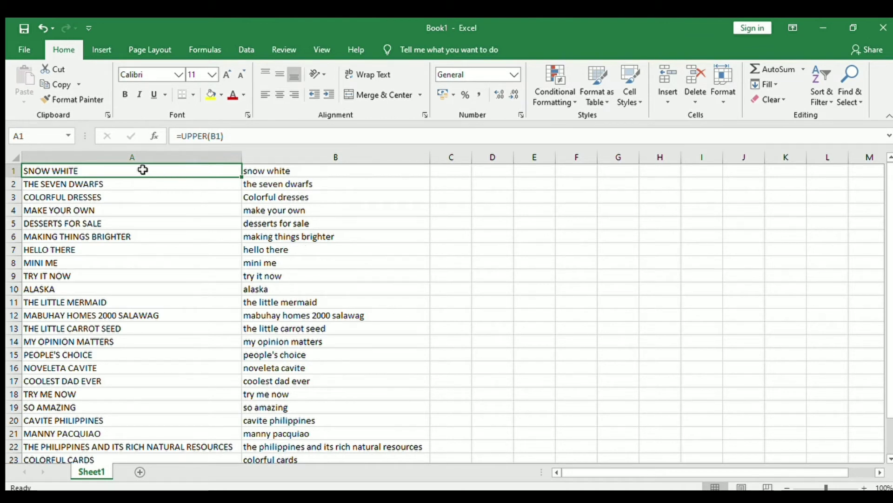
Step: Copy A1:A25 and paste it into B1 as values only, replacing the lowercase phrases
{"action": "left_click_drag", "start_coordinate": [143, 170], "coordinate": [148, 468]}
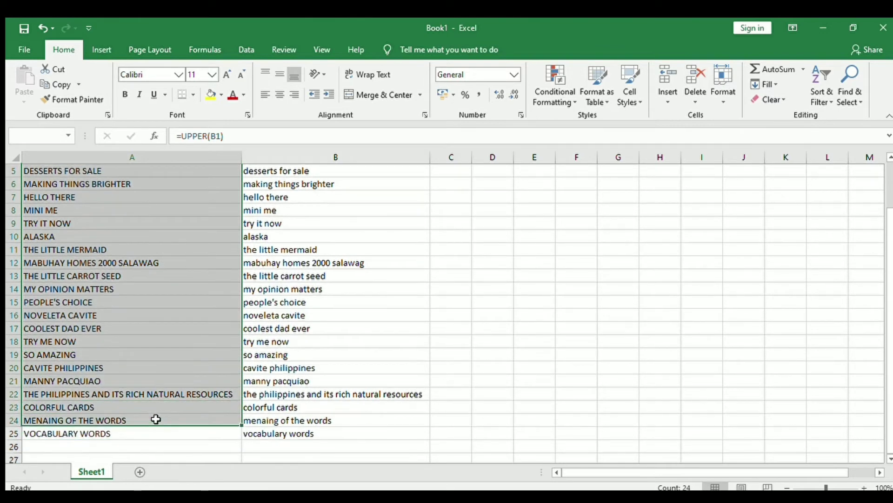
{"action": "left_click_drag", "start_coordinate": [148, 468], "coordinate": [158, 432]}
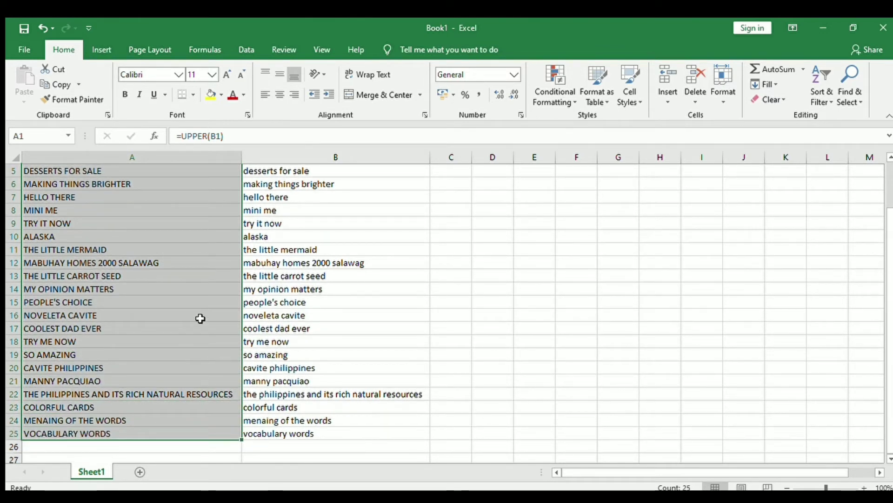
{"action": "key", "text": "ctrl+c"}
{"action": "scroll", "coordinate": [419, 266], "scroll_direction": "up", "scroll_amount": 2}
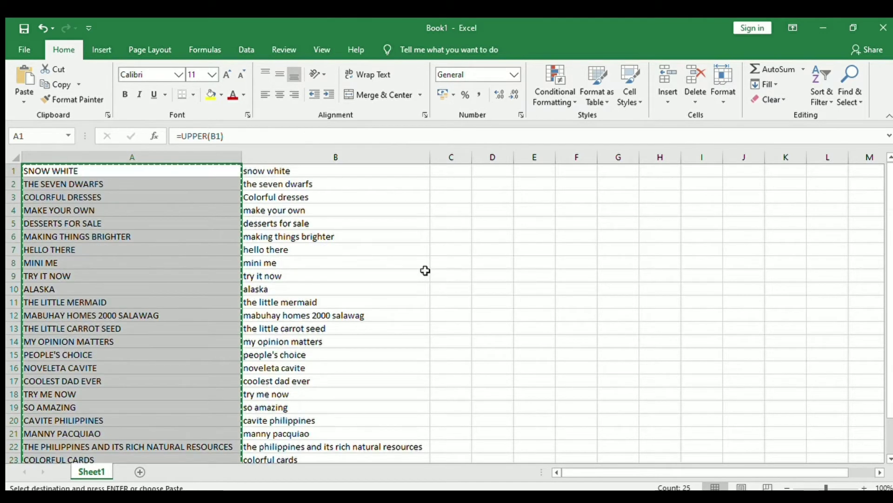
{"action": "left_click", "coordinate": [389, 172]}
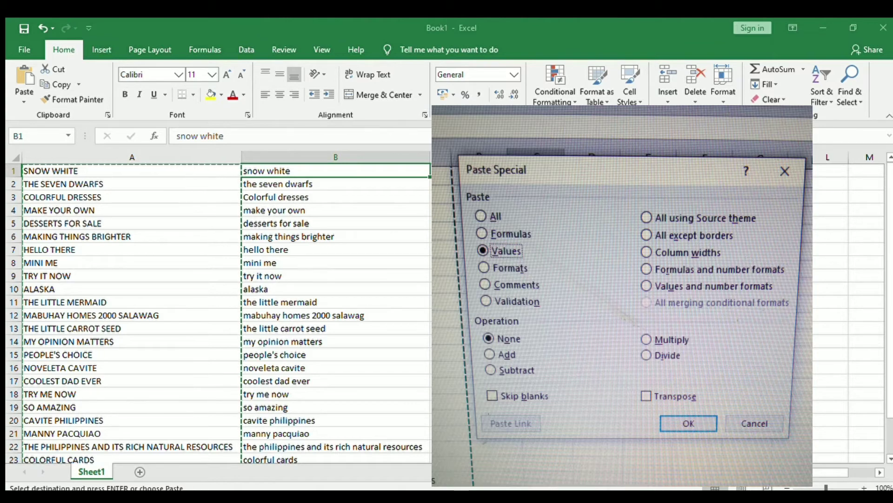
{"action": "key", "text": "Return"}
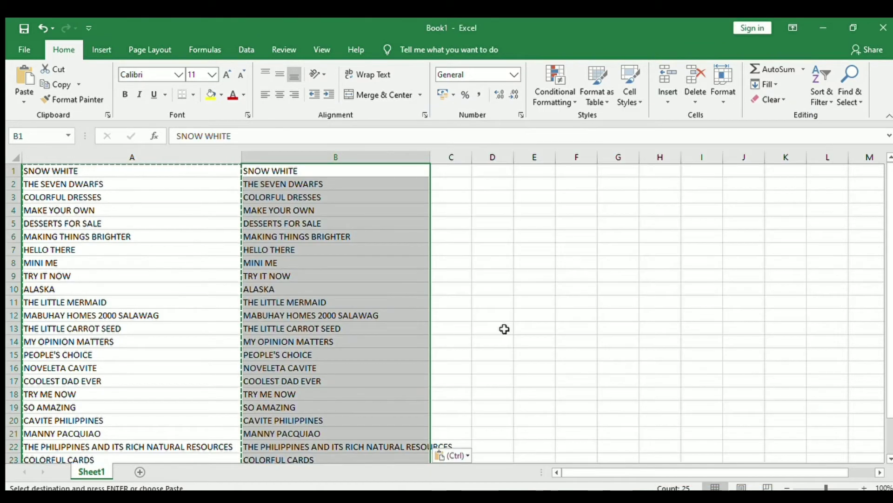
Step: AutoFit column B, remove the formula column, and insert a fresh empty column A
{"action": "double_click", "coordinate": [428, 157]}
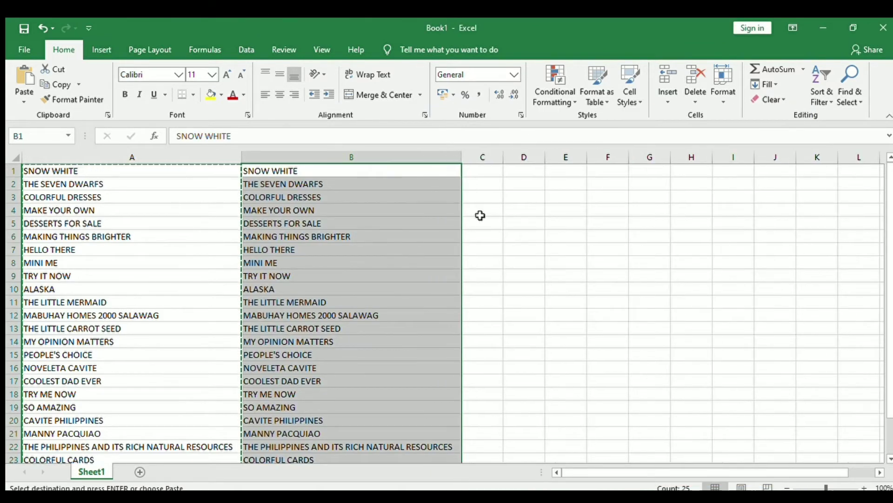
{"action": "left_click", "coordinate": [343, 249]}
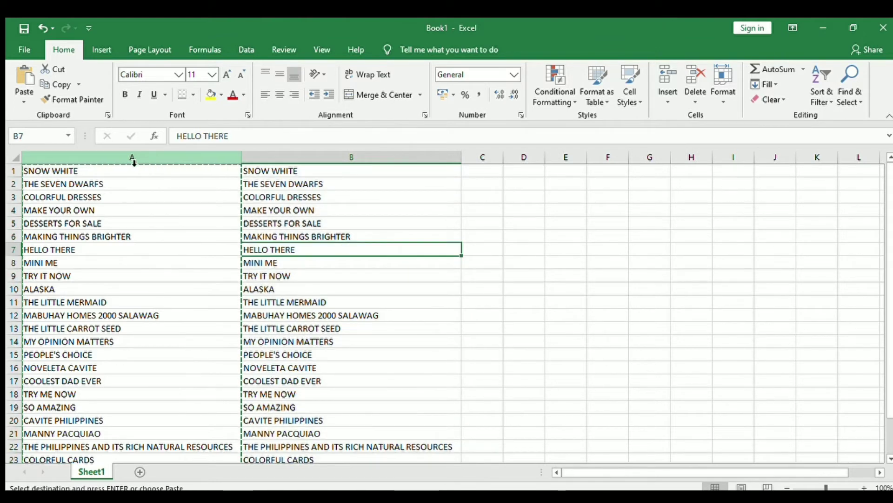
{"action": "left_click", "coordinate": [132, 157]}
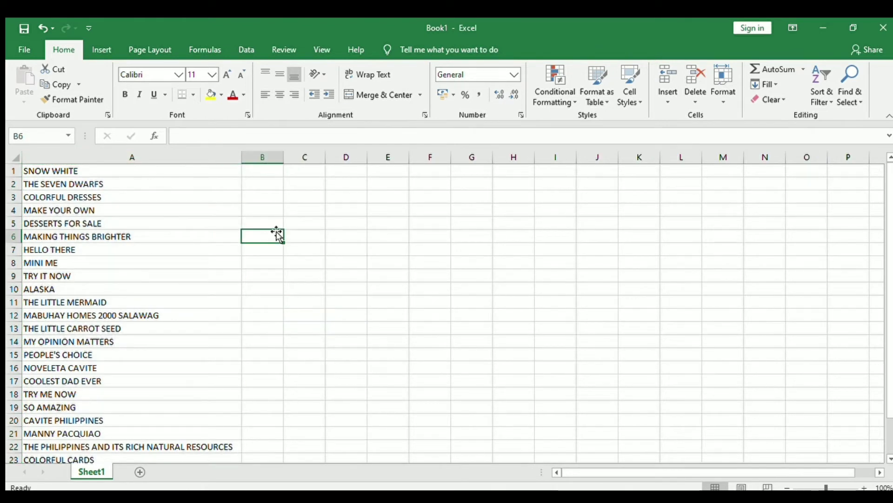
{"action": "left_click", "coordinate": [197, 171]}
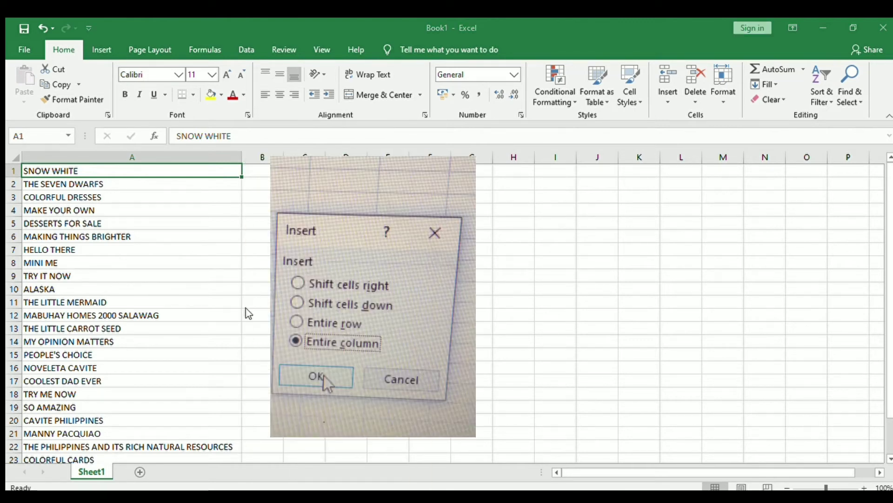
{"action": "key", "text": "Return"}
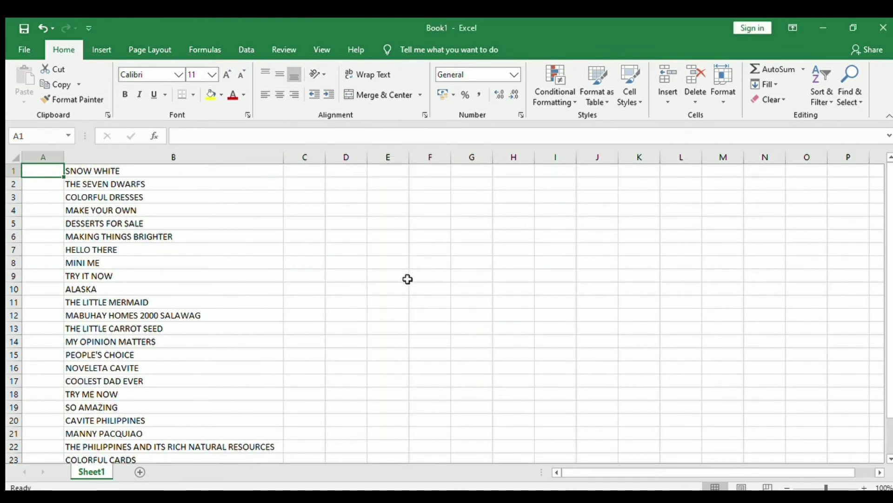
Step: Enter =lower(B1) in A1 to get a lowercase copy of the first phrase
{"action": "type", "text": "="}
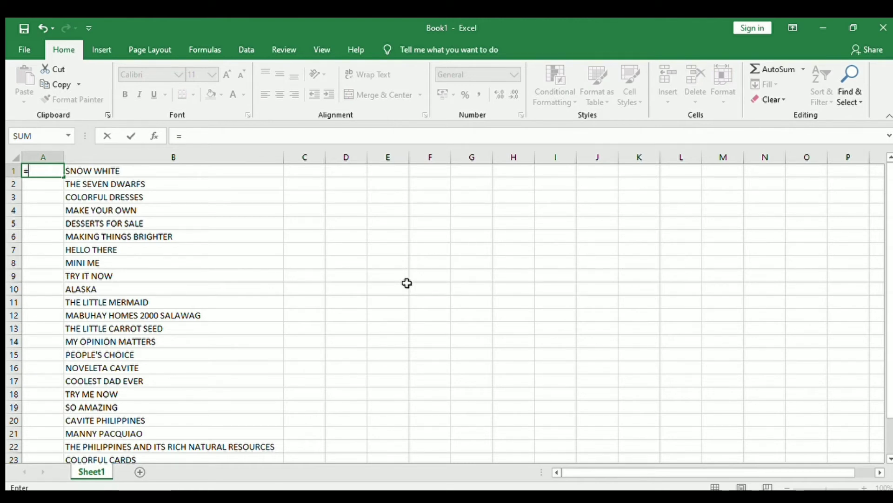
{"action": "type", "text": "lower("}
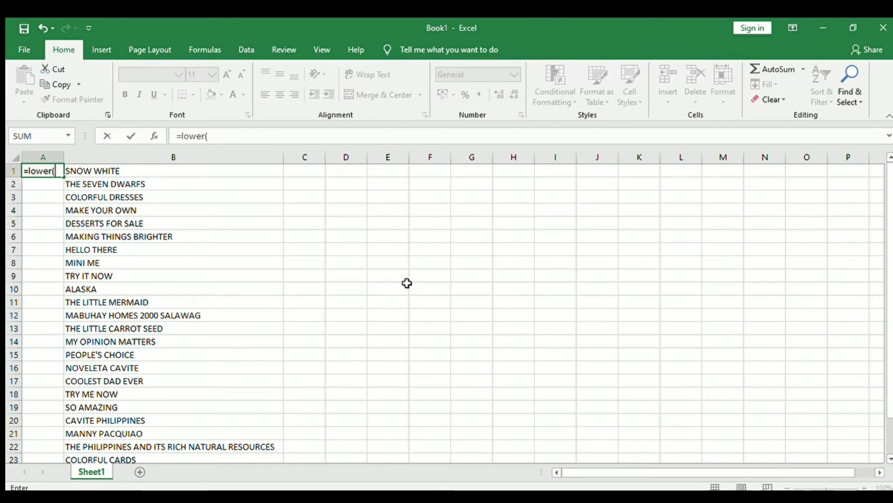
{"action": "left_click", "coordinate": [123, 172]}
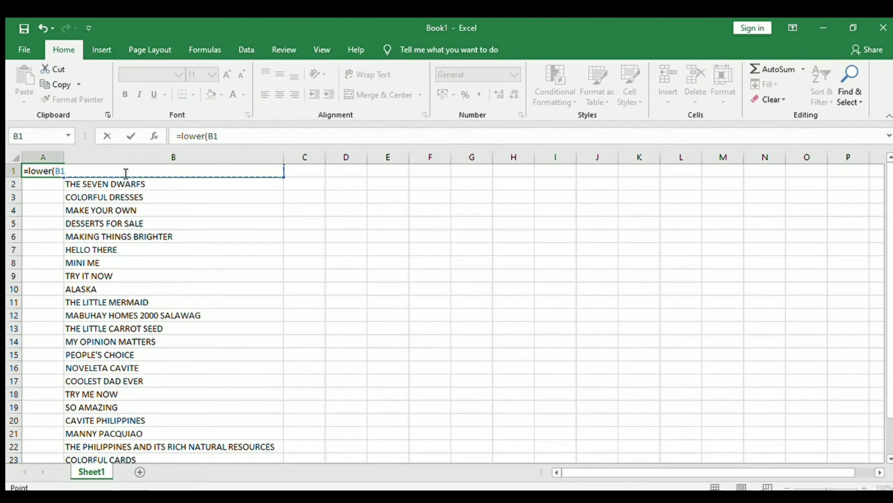
{"action": "type", "text": ")"}
{"action": "key", "text": "Return"}
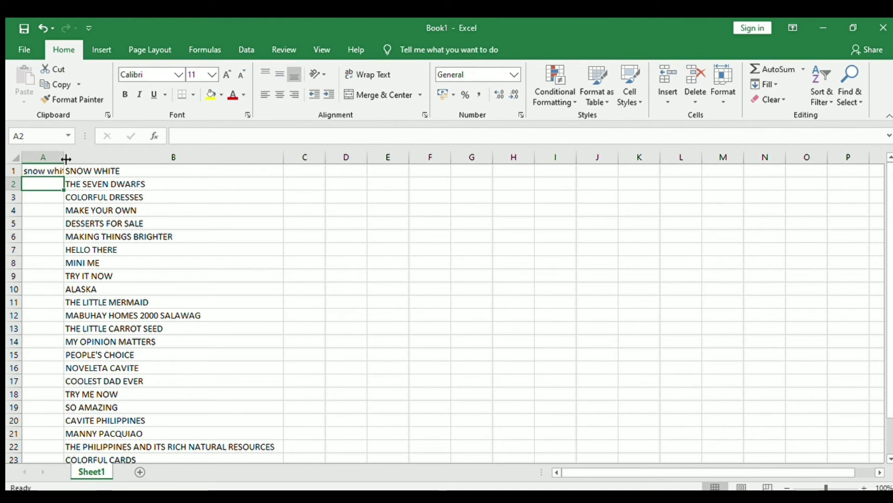
Step: Fill the LOWER formula down column A to row 25 and AutoFit the column
{"action": "left_click_drag", "start_coordinate": [66, 158], "coordinate": [75, 223]}
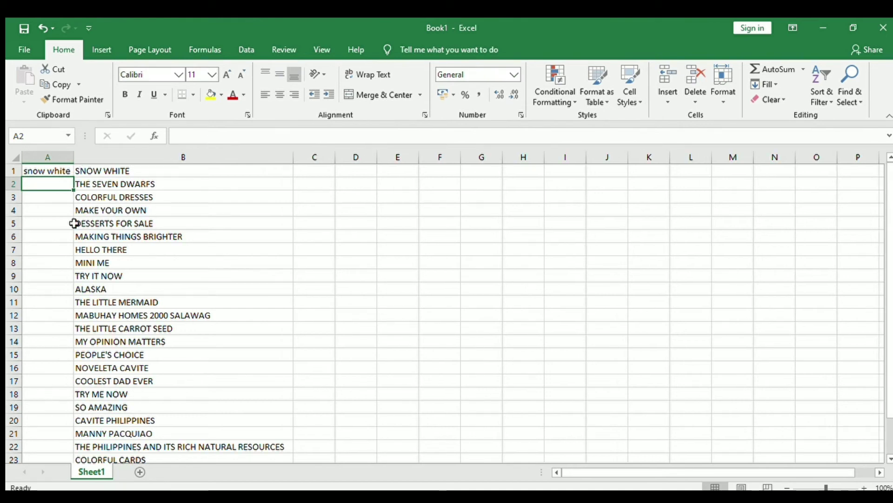
{"action": "left_click", "coordinate": [61, 172]}
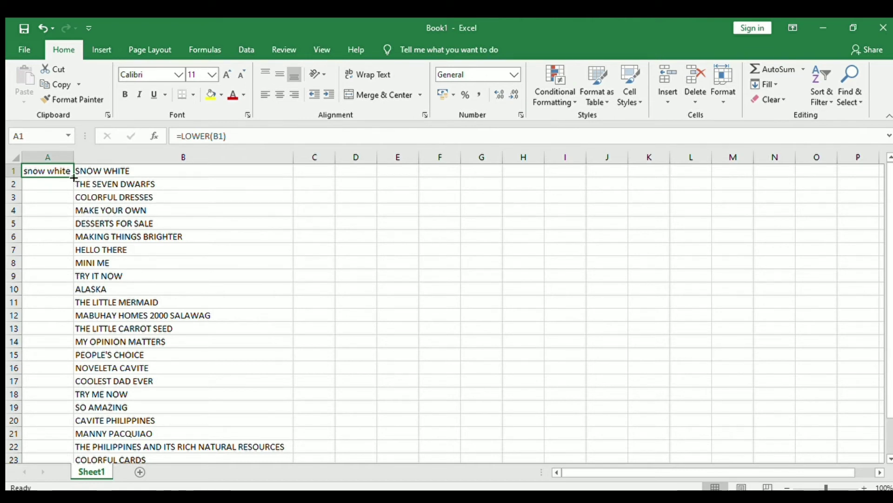
{"action": "double_click", "coordinate": [73, 177]}
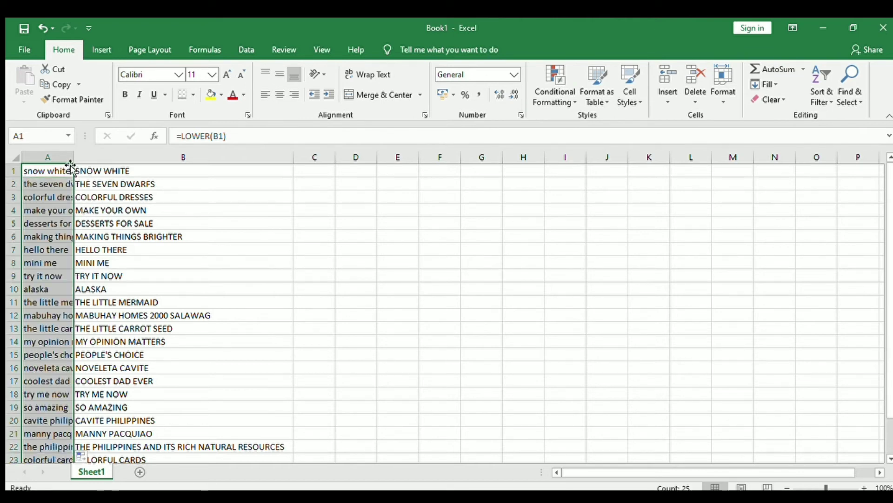
{"action": "double_click", "coordinate": [73, 152]}
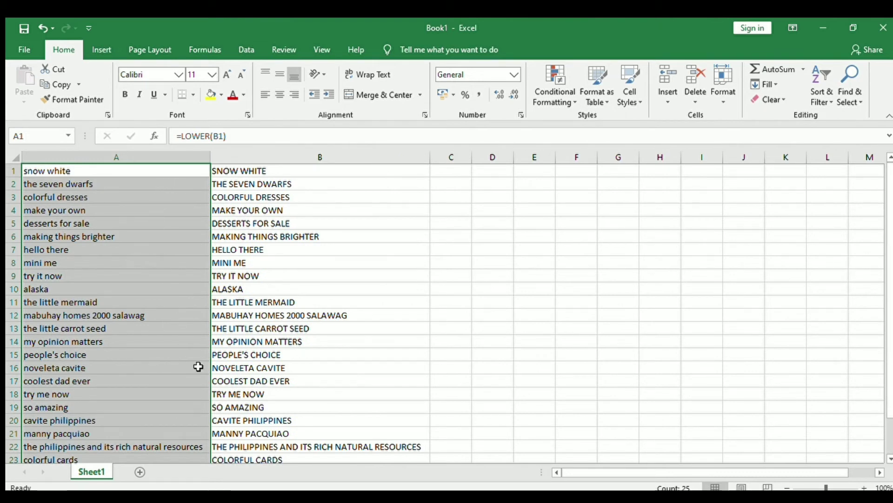
{"action": "left_click", "coordinate": [152, 183]}
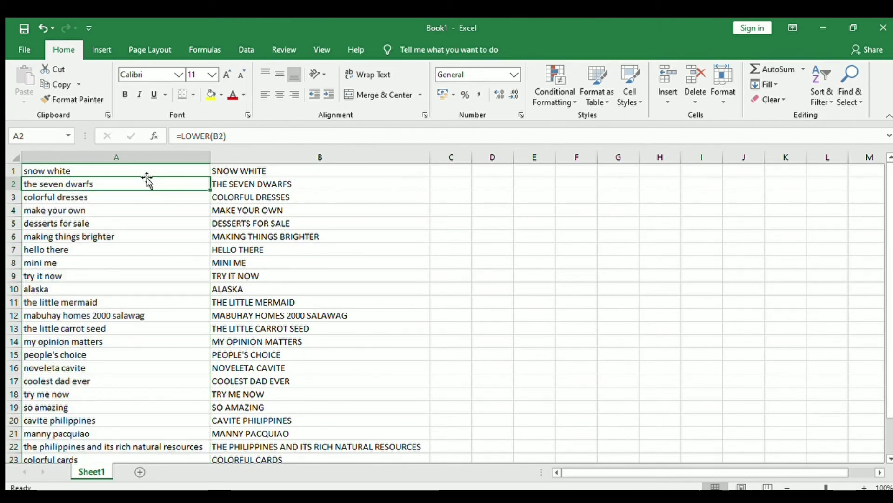
{"action": "left_click", "coordinate": [144, 171]}
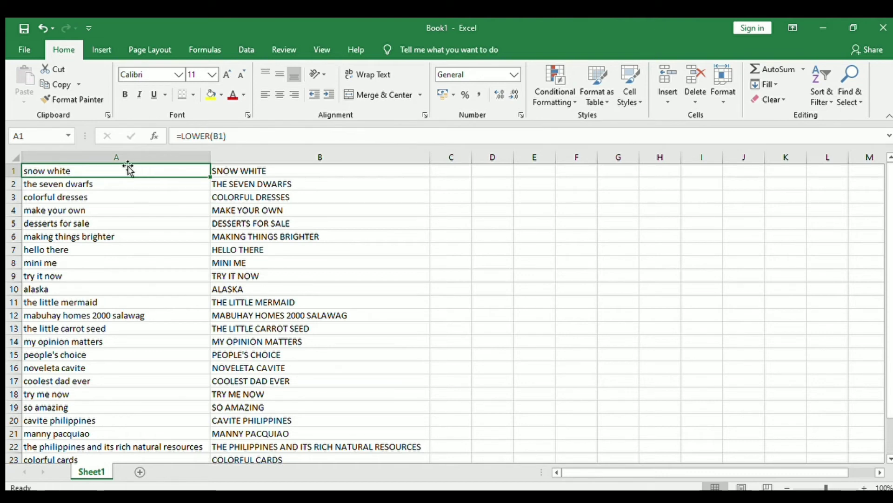
Step: Copy A1:A25 and paste into B1 as values, replacing capitals with 'snow white' to 'colorful cards'
{"action": "left_click_drag", "start_coordinate": [119, 171], "coordinate": [107, 433]}
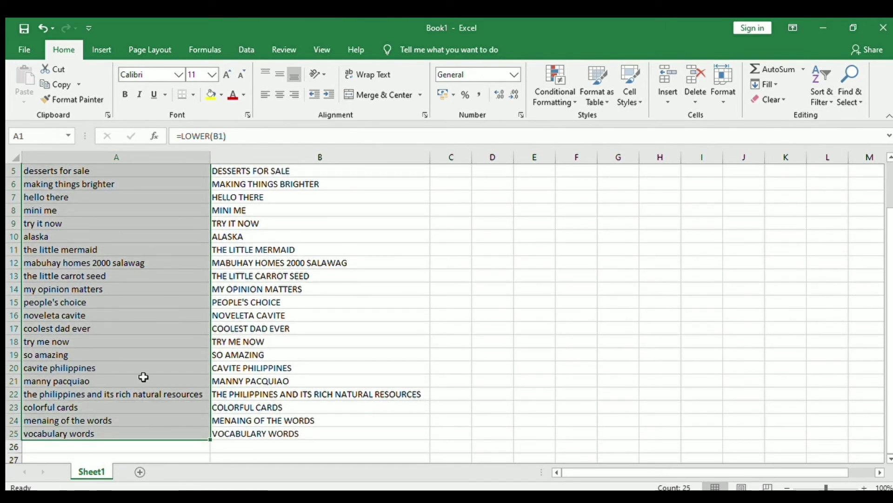
{"action": "scroll", "coordinate": [261, 321], "scroll_direction": "up", "scroll_amount": 2}
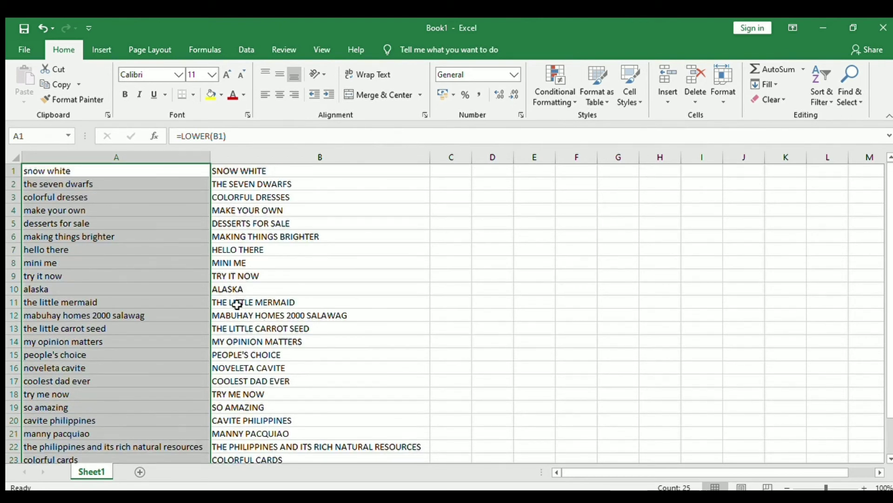
{"action": "key", "text": "ctrl+c"}
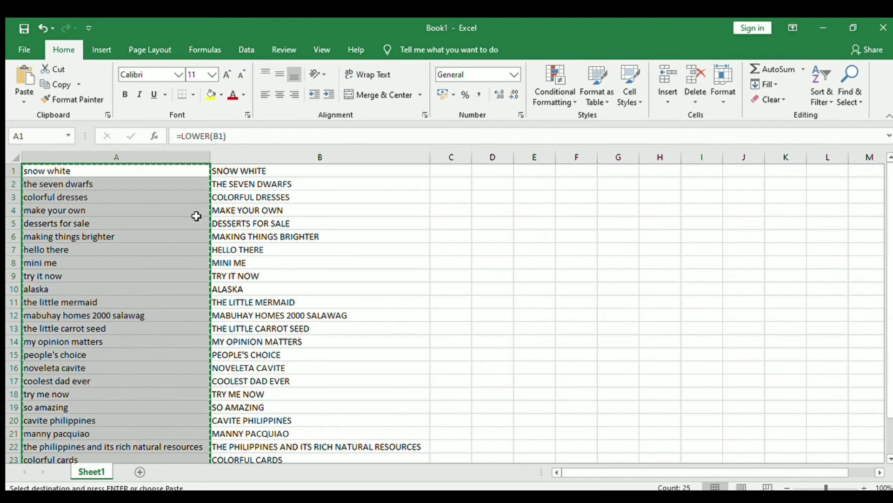
{"action": "left_click", "coordinate": [282, 170]}
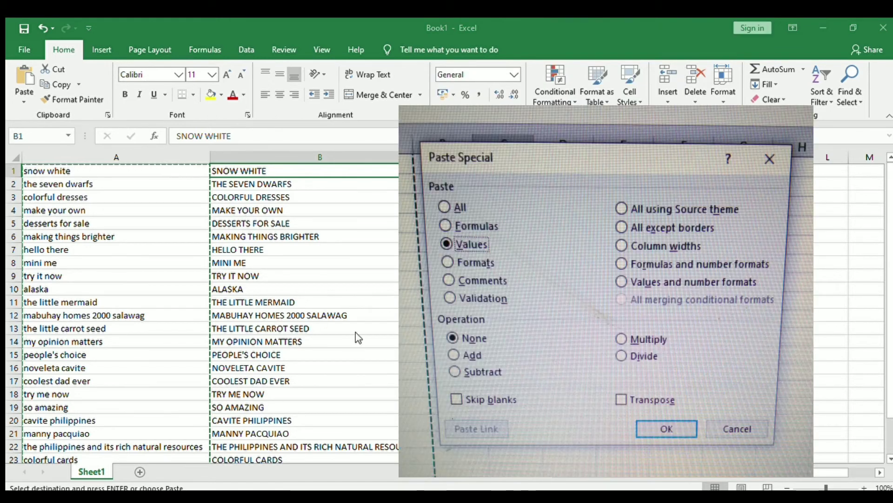
{"action": "key", "text": "Return"}
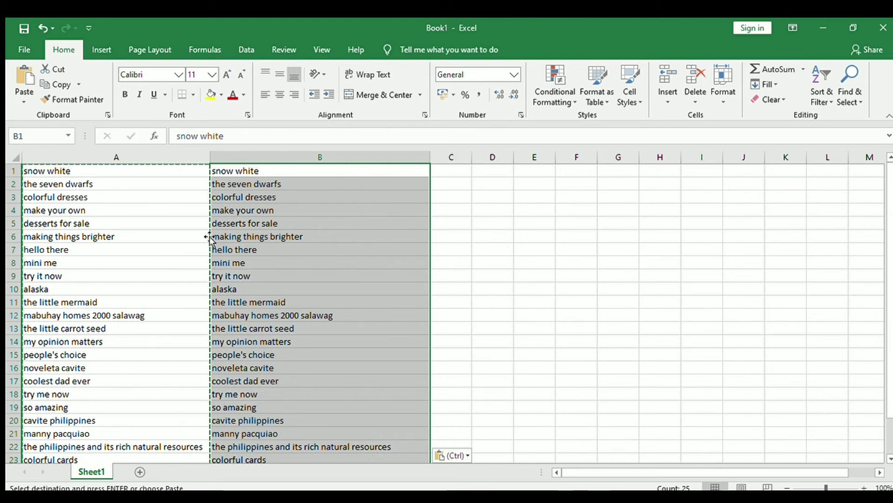
{"action": "left_click", "coordinate": [130, 173]}
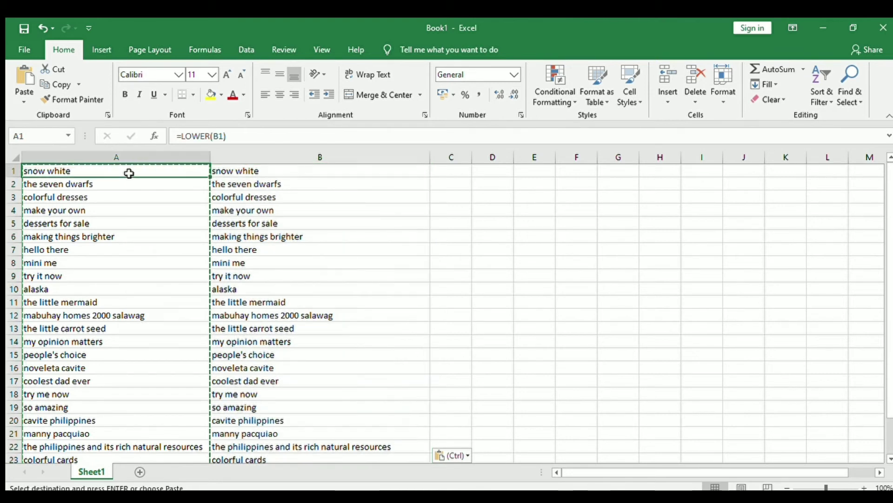
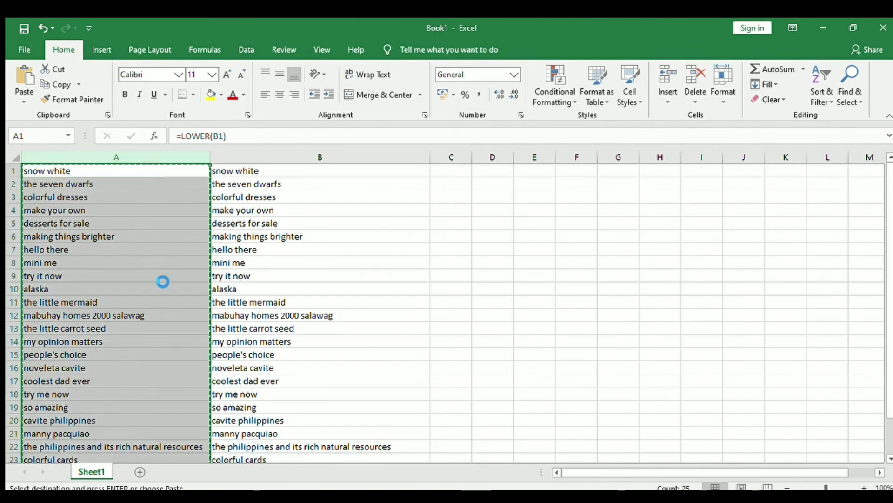
Step: Click cell C8 to clear the copy selection around column A's lowercase phrases
{"action": "left_click", "coordinate": [288, 257]}
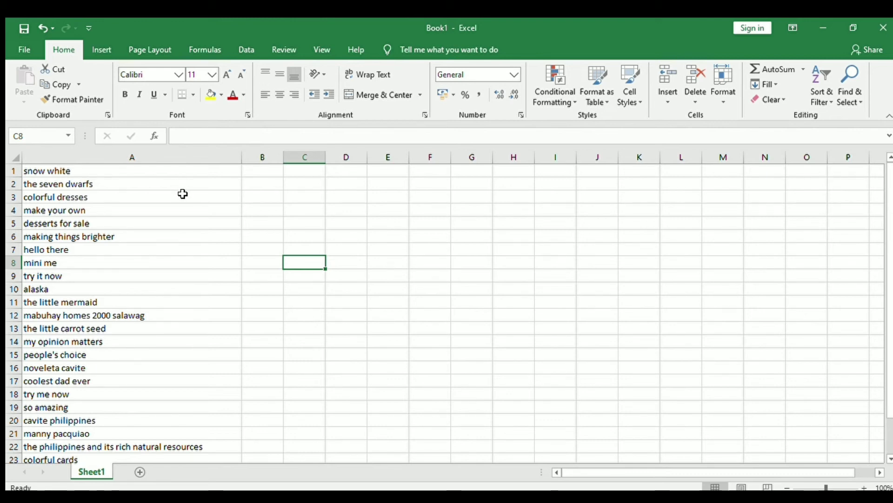
Step: Insert an entire new column at A so the phrases shift to column B, then start a formula in A1
{"action": "left_click", "coordinate": [196, 173]}
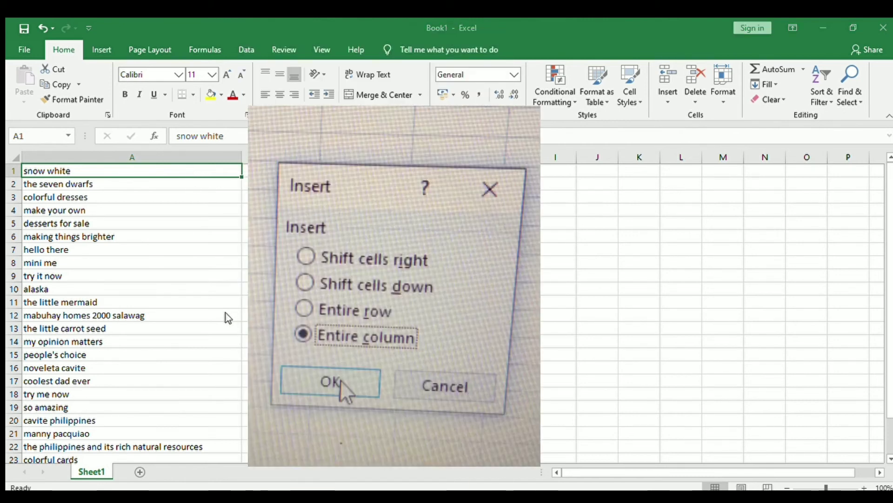
{"action": "key", "text": "Return"}
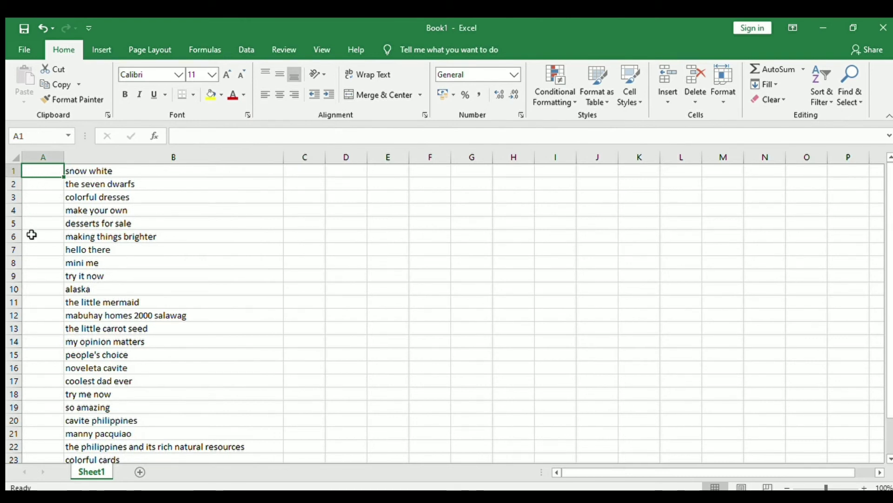
{"action": "type", "text": "="}
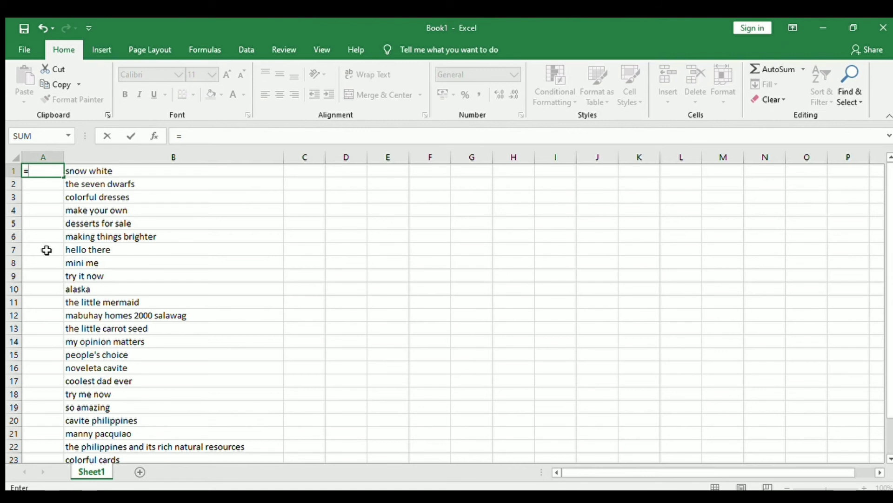
Step: Enter =PROPER(B1) in A1 to show 'Snow White', autofit column A, and reselect A1
{"action": "type", "text": "prop"}
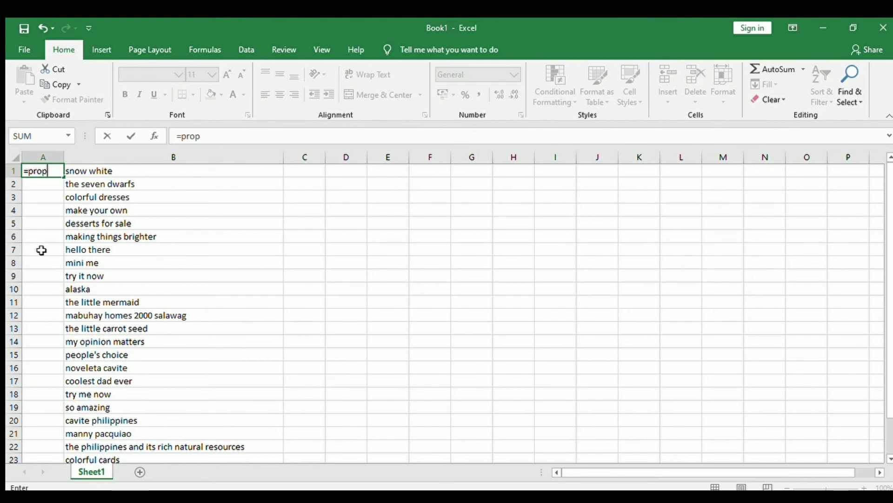
{"action": "type", "text": "er"}
{"action": "type", "text": "("}
{"action": "left_click", "coordinate": [137, 173]}
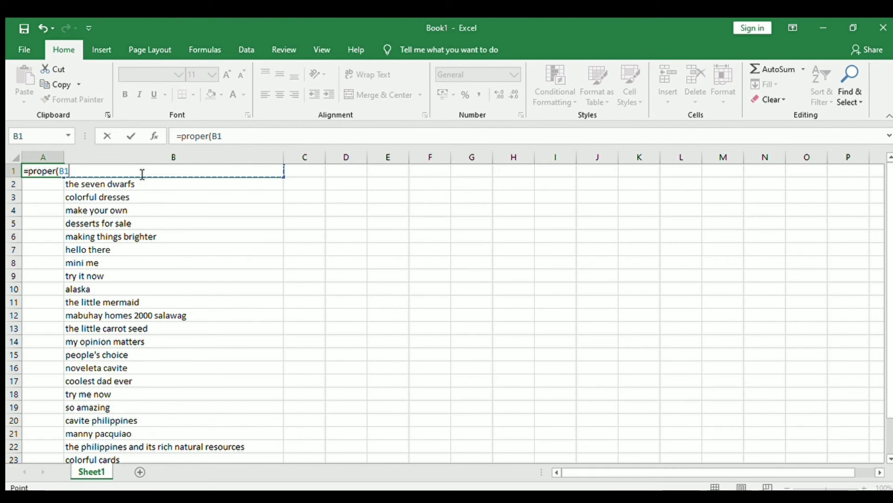
{"action": "type", "text": ")"}
{"action": "key", "text": "Return"}
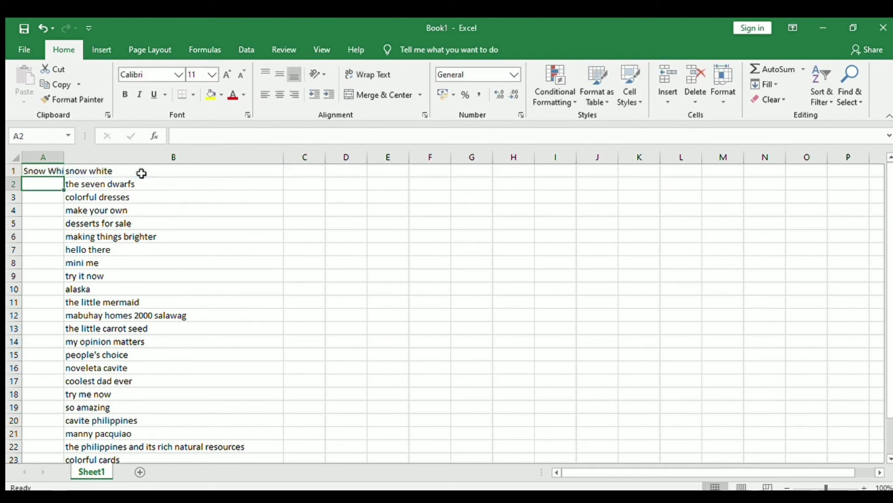
{"action": "double_click", "coordinate": [65, 157]}
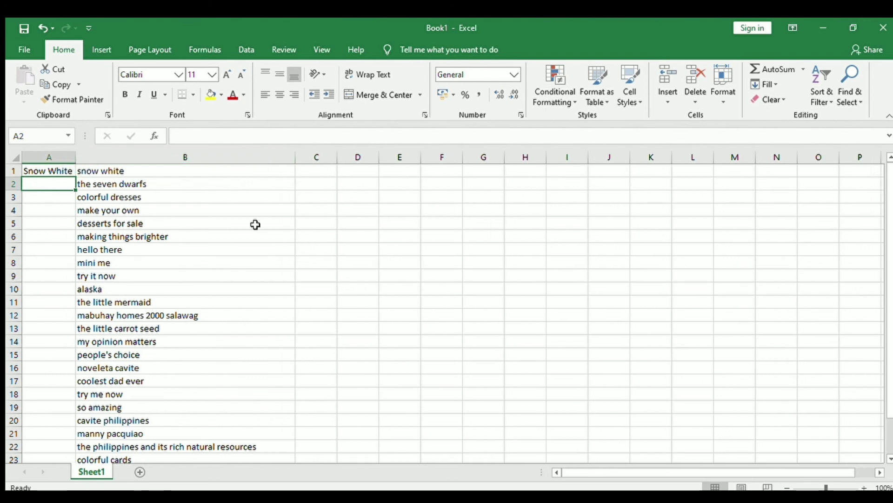
{"action": "left_click", "coordinate": [66, 172]}
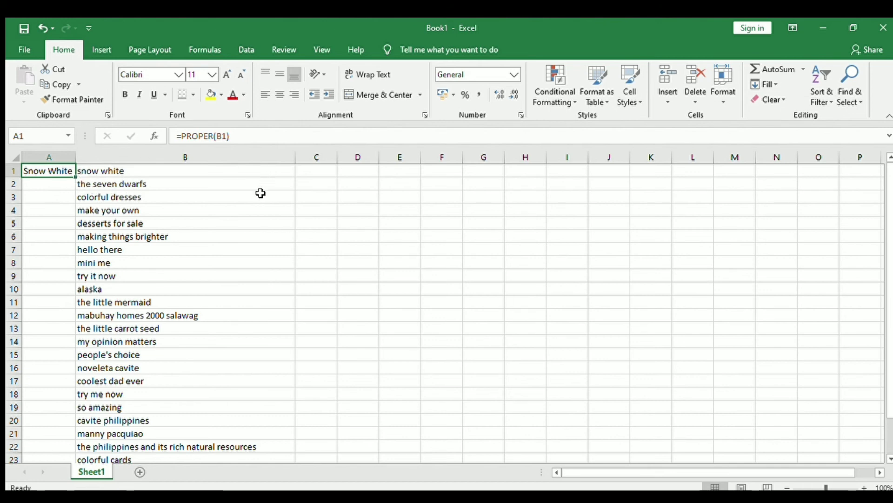
Step: Fill the PROPER formula down column A to row 25 and autofit the column
{"action": "double_click", "coordinate": [75, 176]}
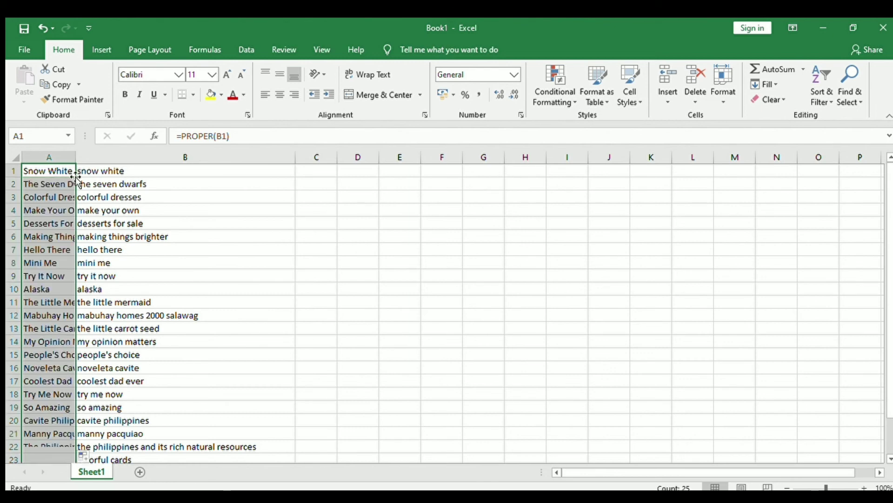
{"action": "double_click", "coordinate": [77, 156]}
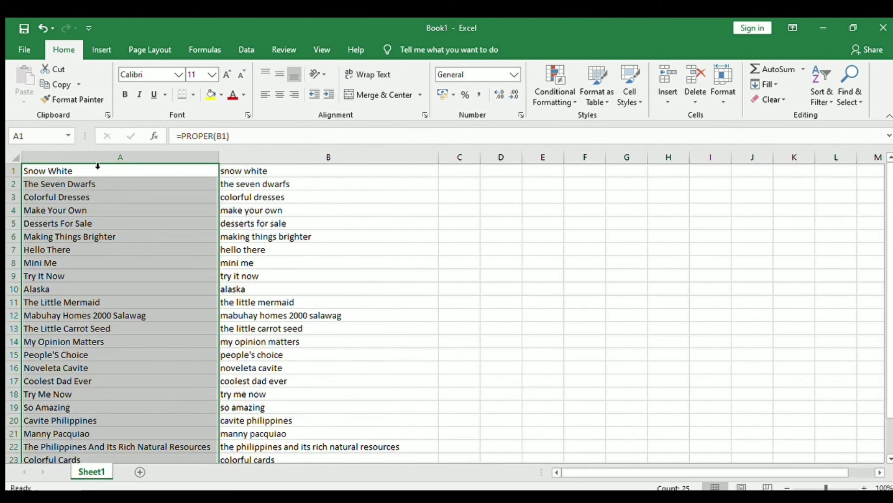
{"action": "left_click", "coordinate": [319, 210]}
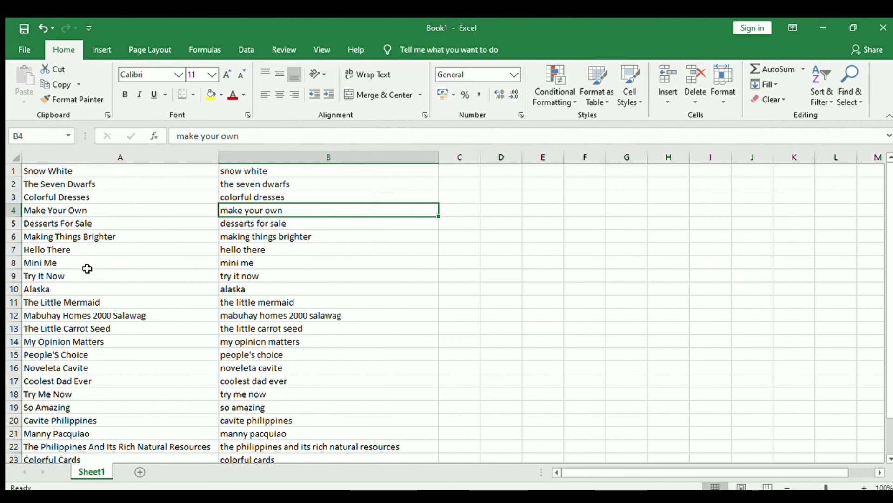
Step: Select the Proper Case results in A1:A25 and copy them
{"action": "left_click", "coordinate": [126, 173]}
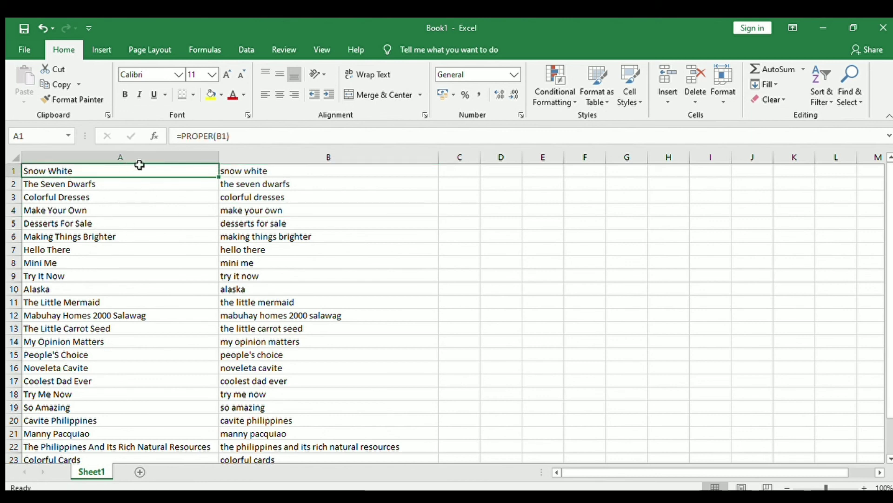
{"action": "mouse_move", "coordinate": [145, 170]}
{"action": "left_mouse_down"}
{"action": "mouse_move", "coordinate": [139, 471]}
{"action": "mouse_move", "coordinate": [144, 433]}
{"action": "left_mouse_up"}
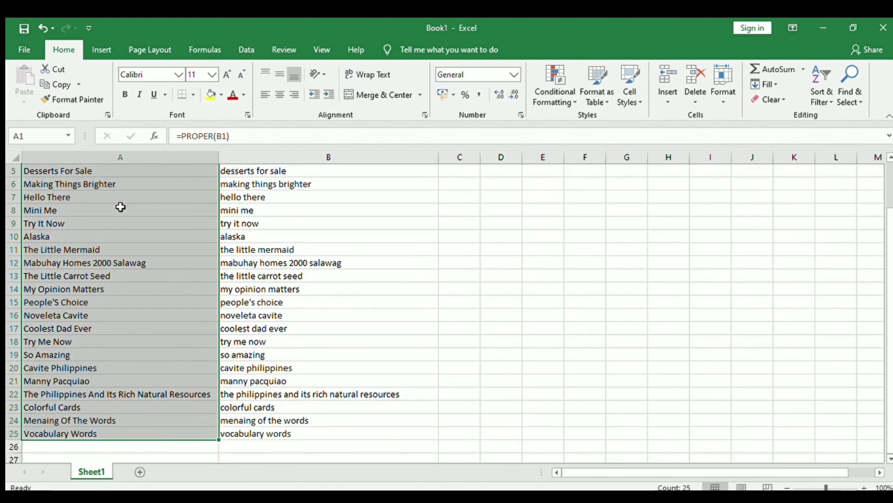
{"action": "key", "text": "ctrl+c"}
{"action": "scroll", "coordinate": [171, 216], "scroll_direction": "up", "scroll_amount": 2}
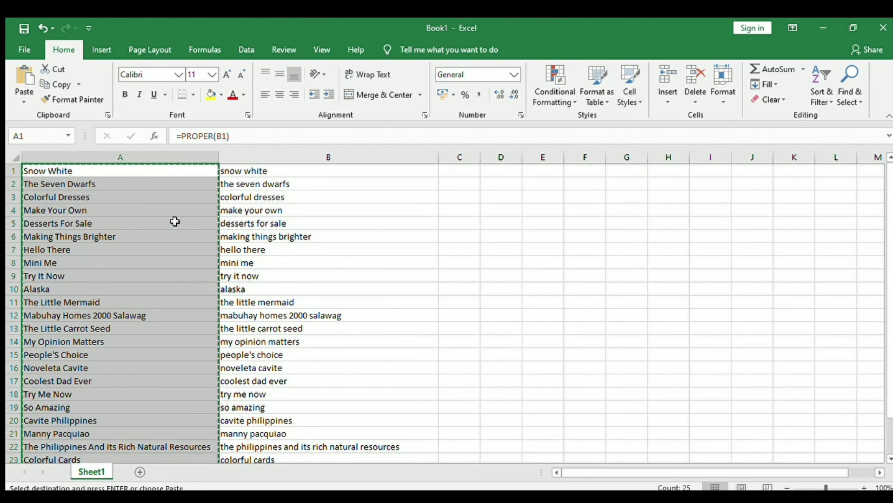
Step: Paste the copied results into B1 as plain values, replacing the lowercase phrases
{"action": "left_click", "coordinate": [319, 169]}
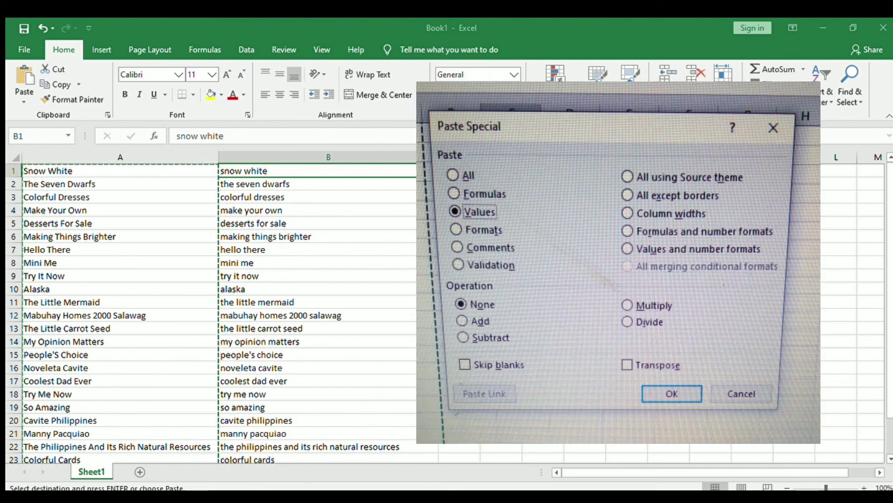
{"action": "left_click", "coordinate": [448, 330]}
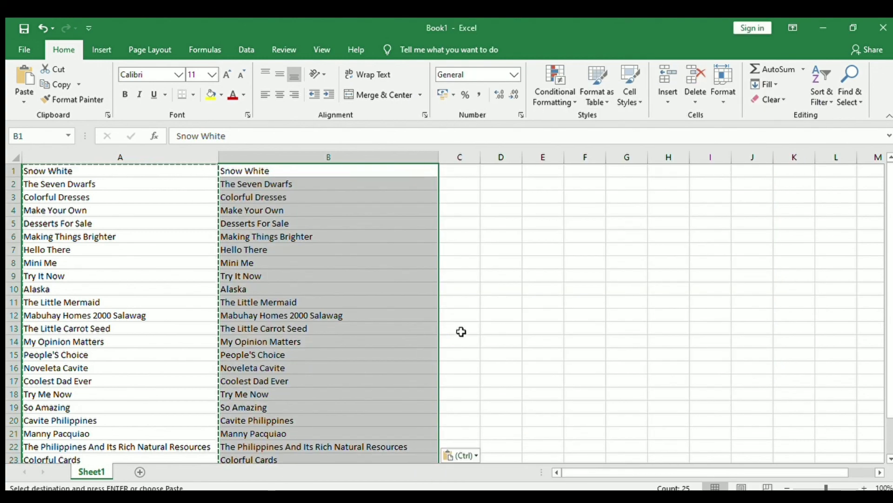
{"action": "left_click", "coordinate": [284, 183]}
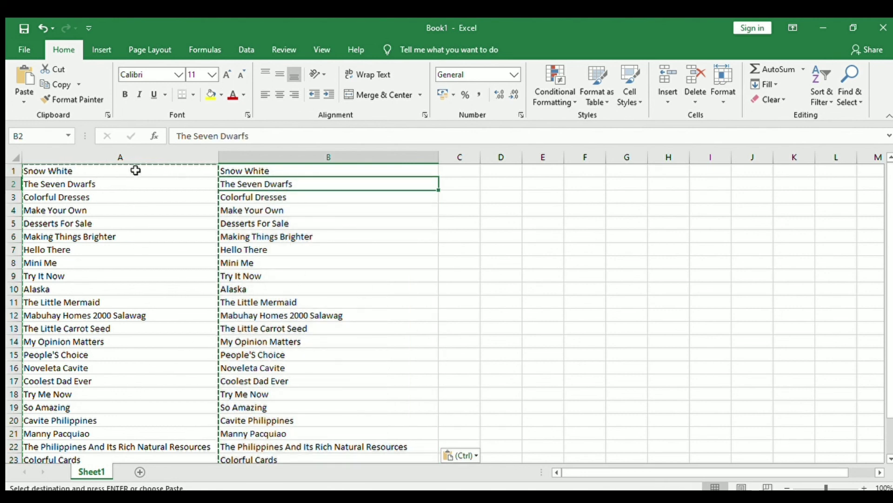
Step: Delete the formula column A, leaving only the Proper Case text column
{"action": "left_click", "coordinate": [128, 172]}
{"action": "key", "text": "ctrl+shift+Down"}
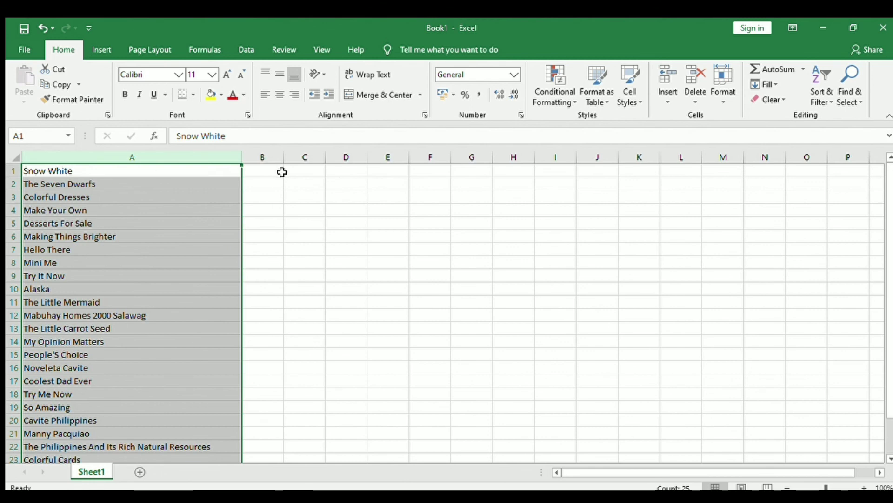
{"action": "left_click", "coordinate": [282, 172]}
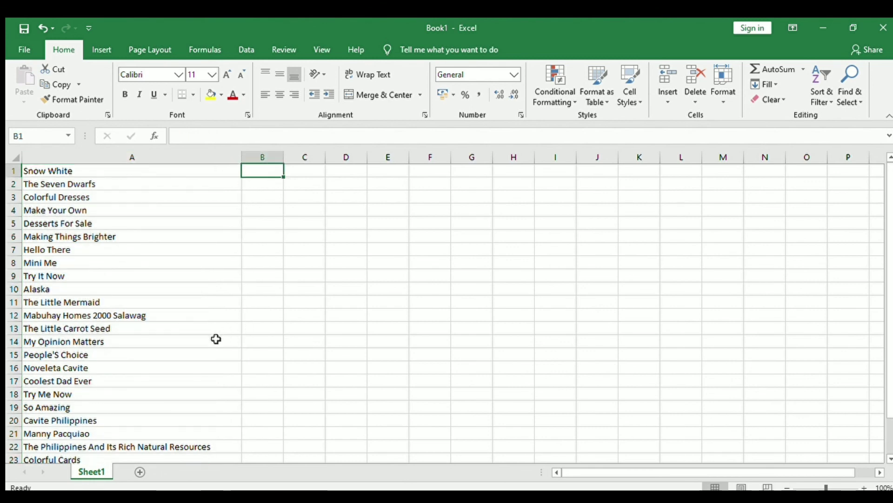